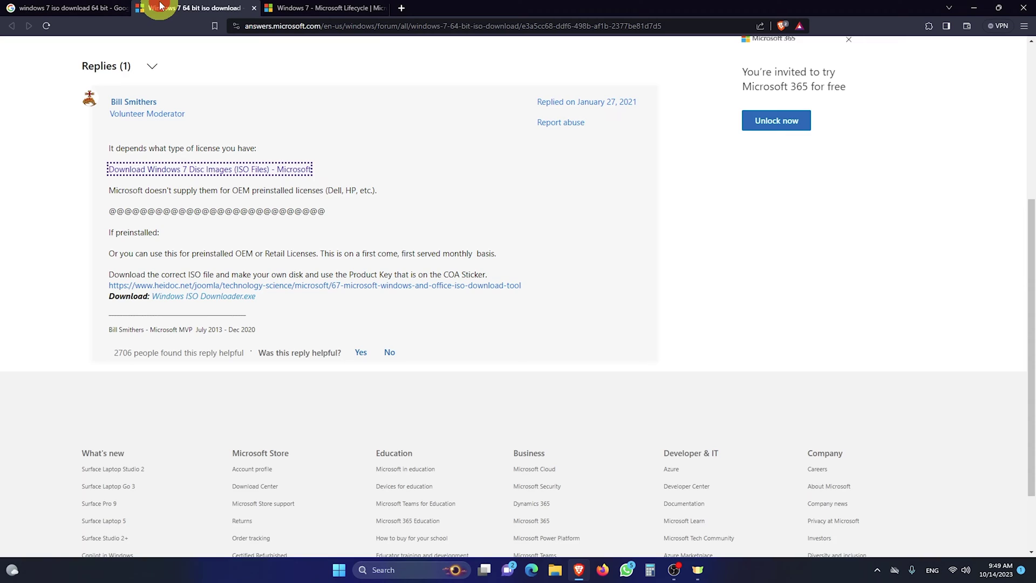
Open Softlay's Windows 7 Ultimate ISO page from the Google results and show its free download links
scroll(222, 328, up, 5)
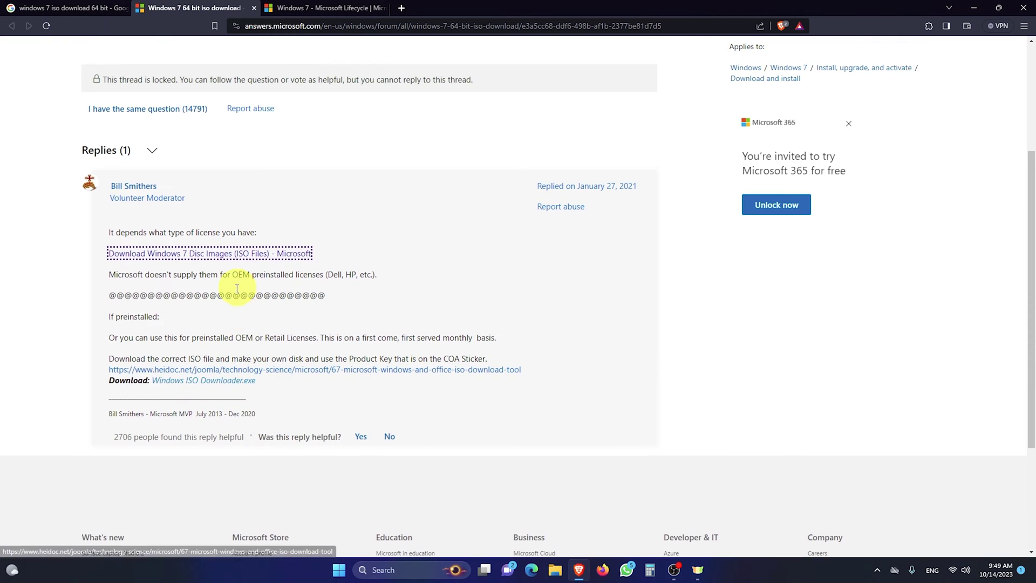
click(26, 6)
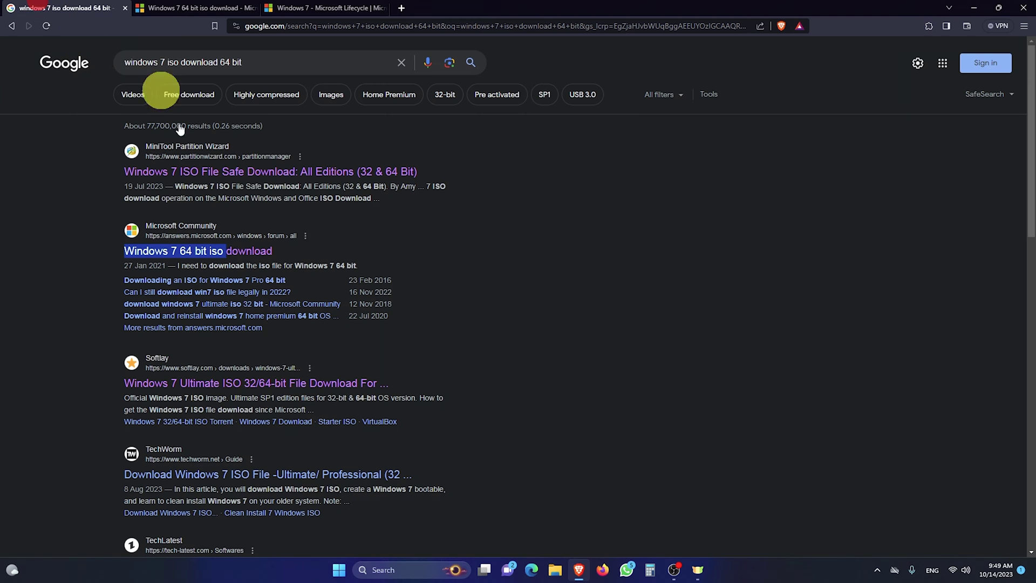
middle_click(190, 384)
click(171, 8)
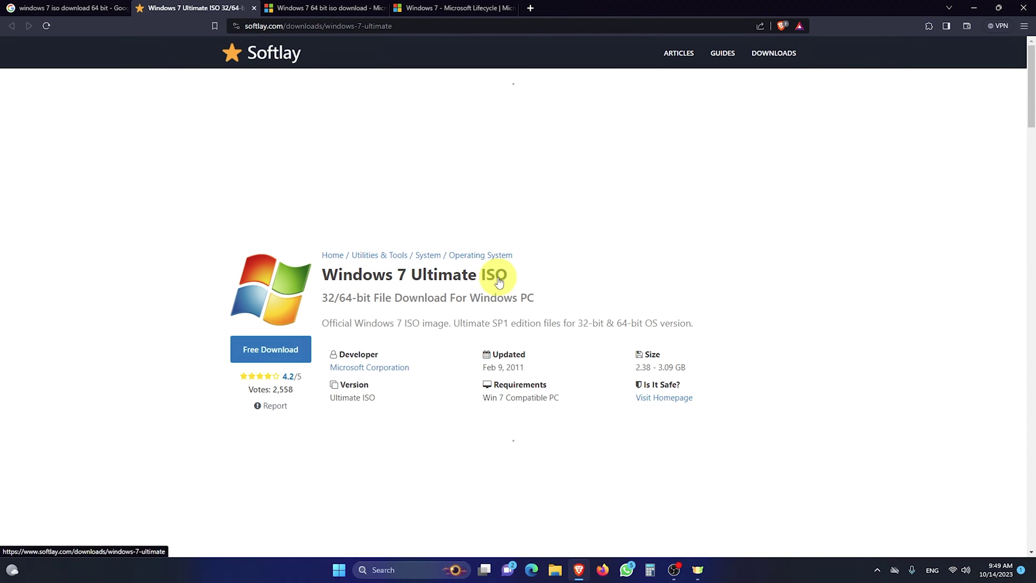
click(277, 355)
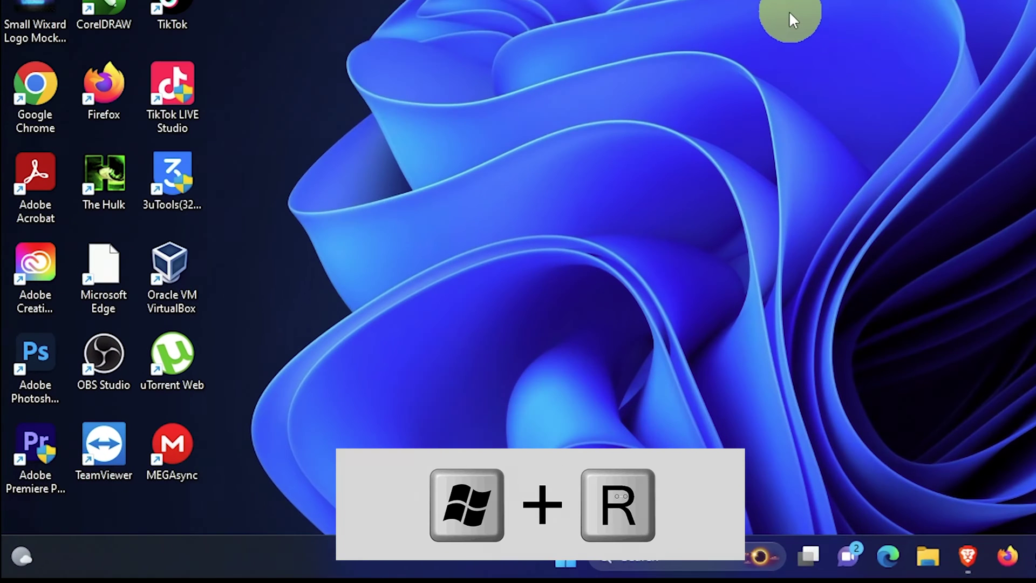
Open Command Prompt, run systeminfo, and examine the System Type entry in its output
key(super+r)
text(cmd)
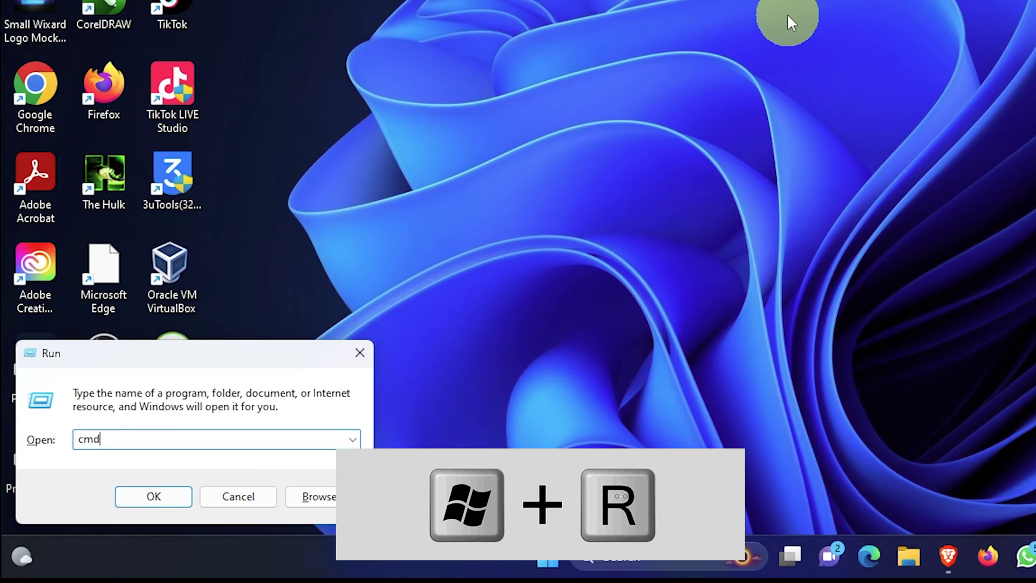
key(Return)
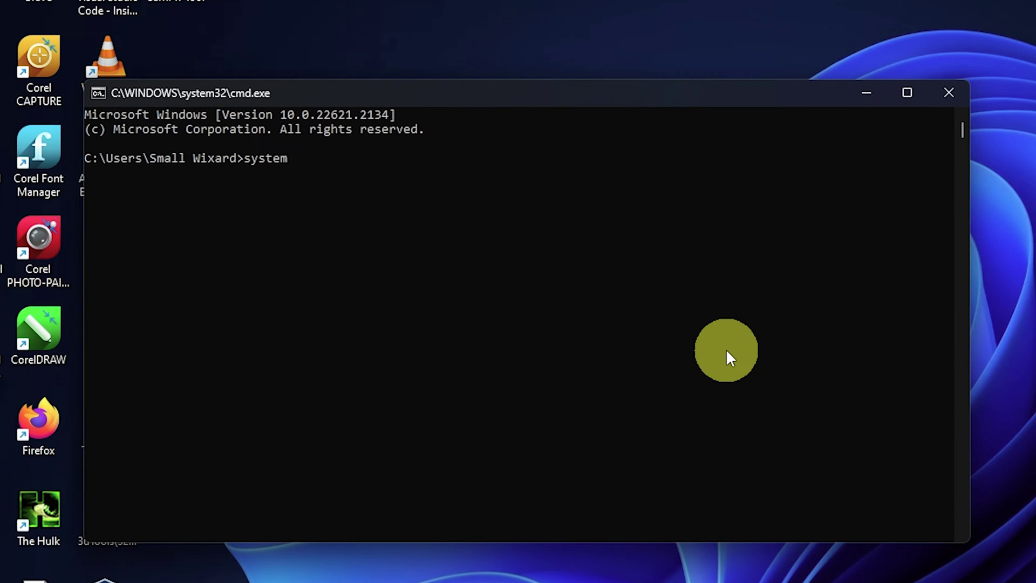
key(Return)
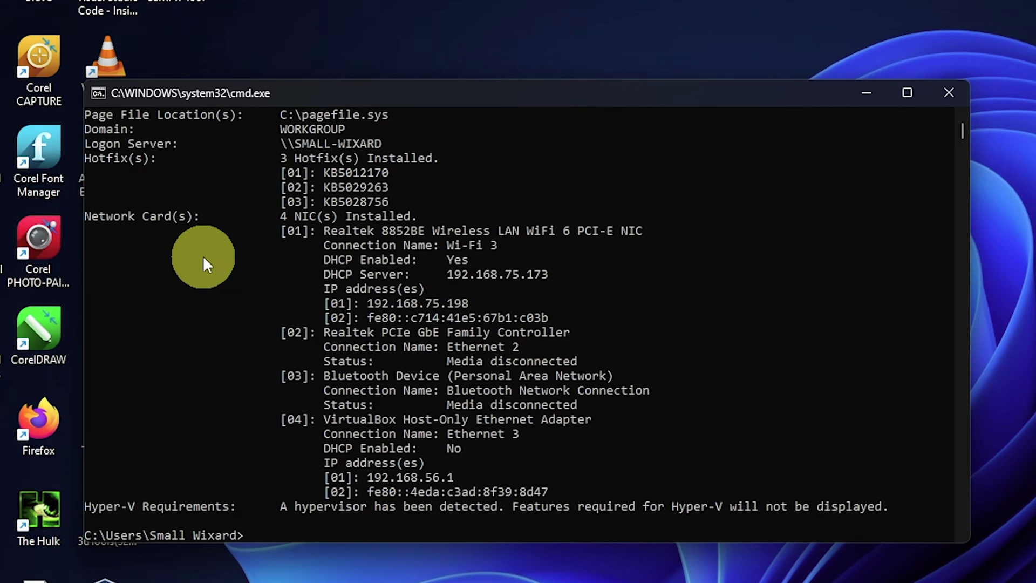
scroll(204, 268, up, 7)
scroll(205, 274, up, 4)
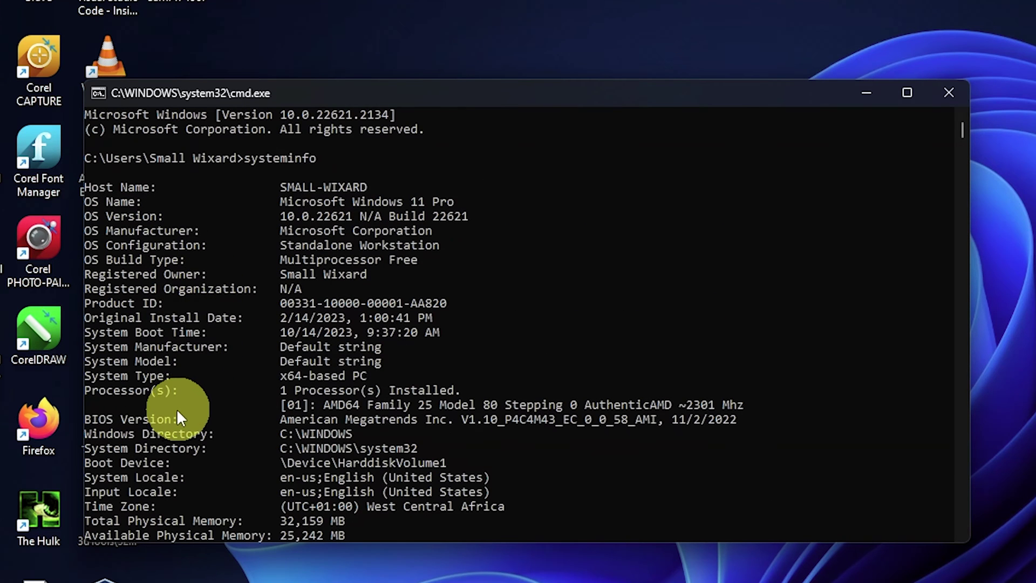
click(291, 375)
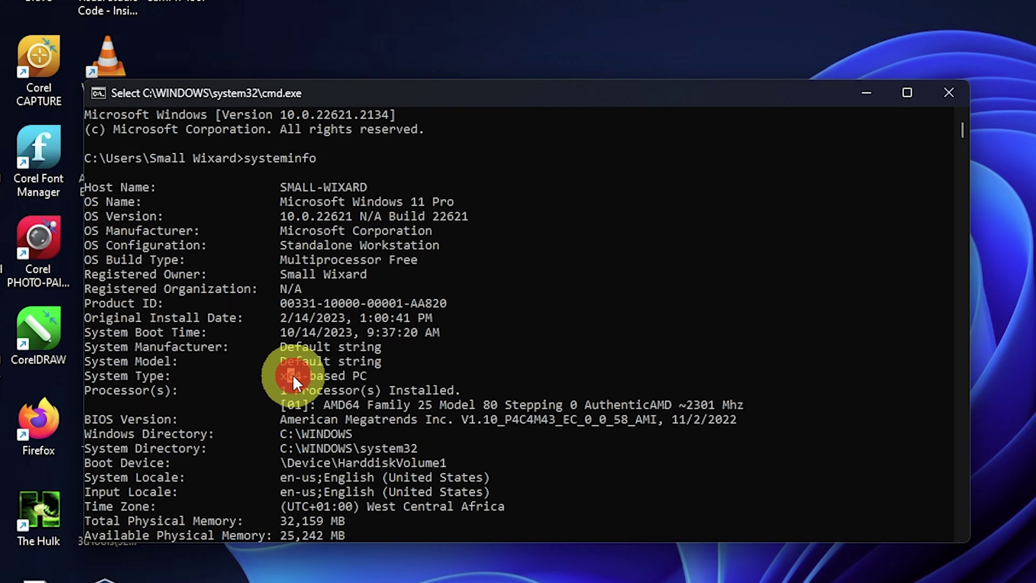
drag(367, 372, 103, 373)
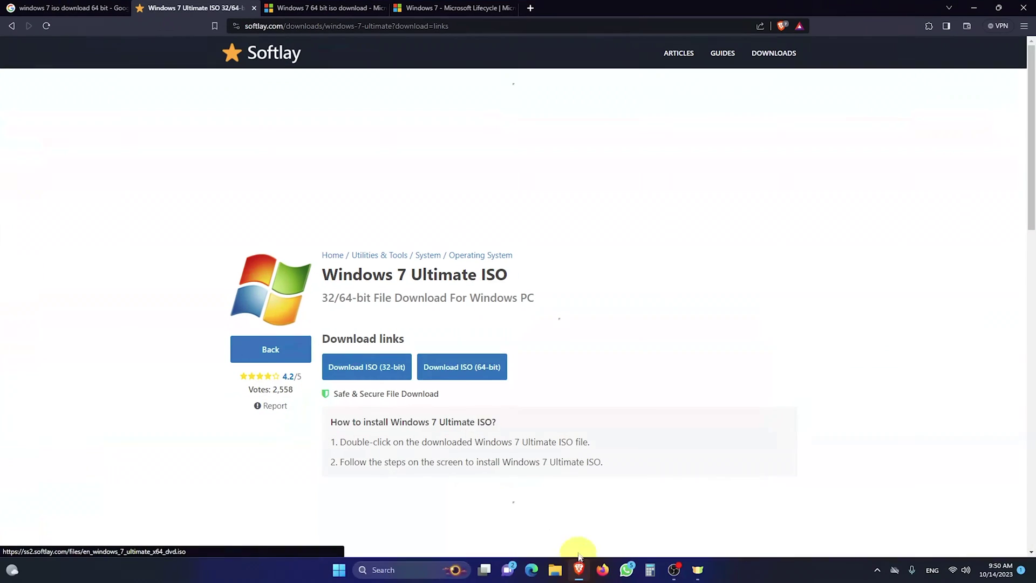
Download the 64-bit Windows 7 Ultimate ISO from the Softlay page in the browser, keeping the suggested Downloads location
click(451, 365)
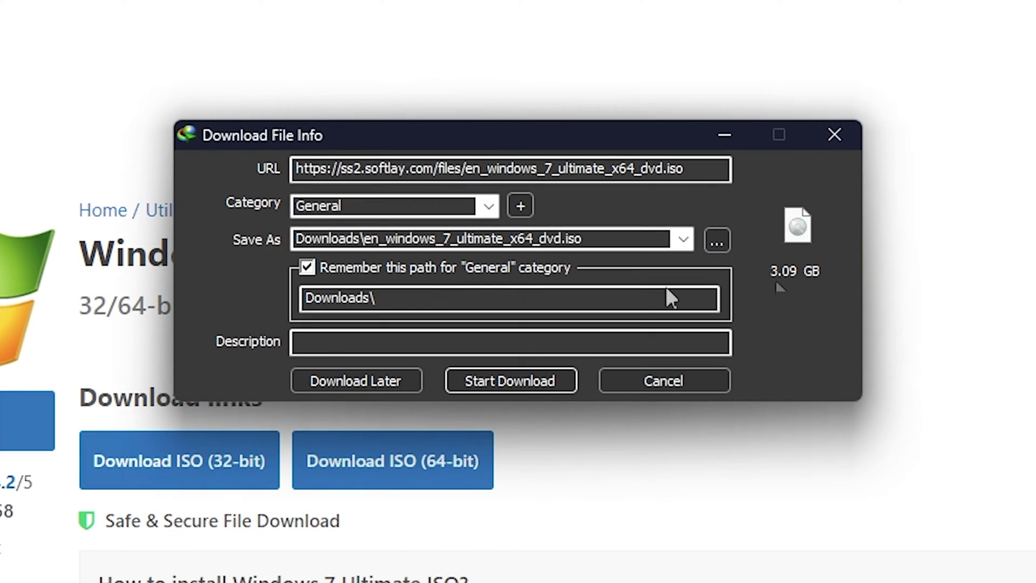
click(780, 293)
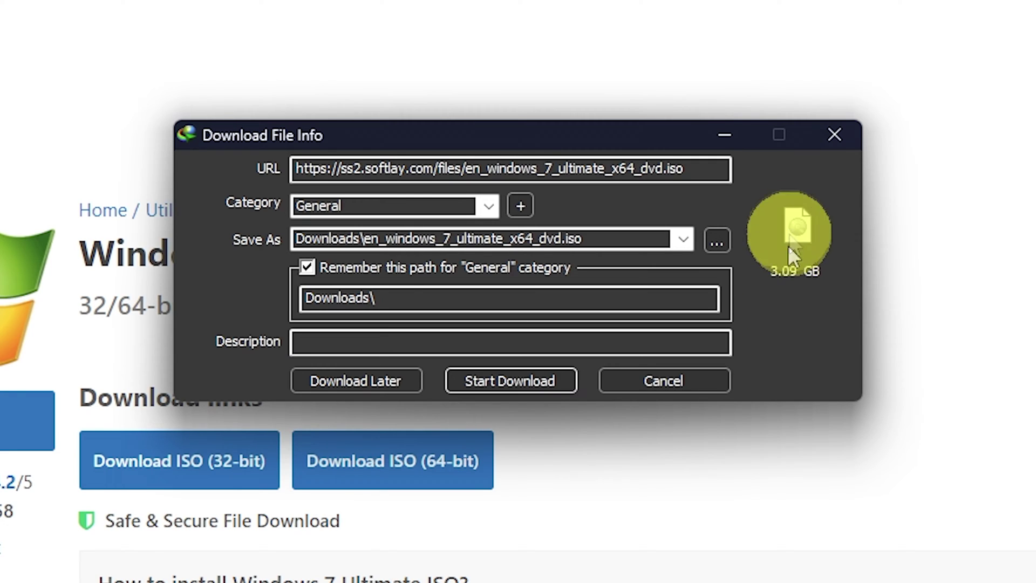
click(525, 380)
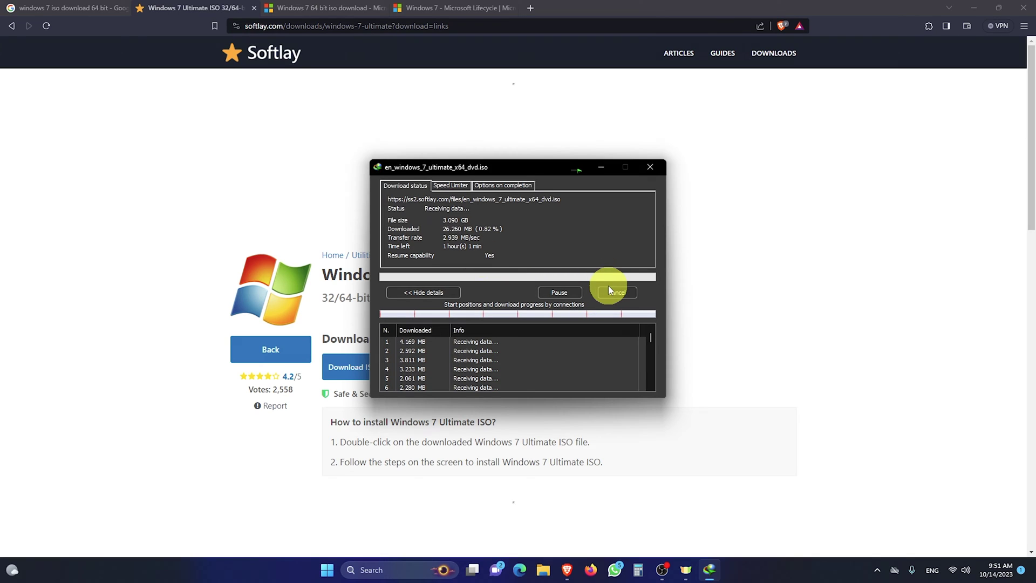
Search Google for rufus in a new browser tab and open the official rufus.ie site
click(530, 7)
text(rufus)
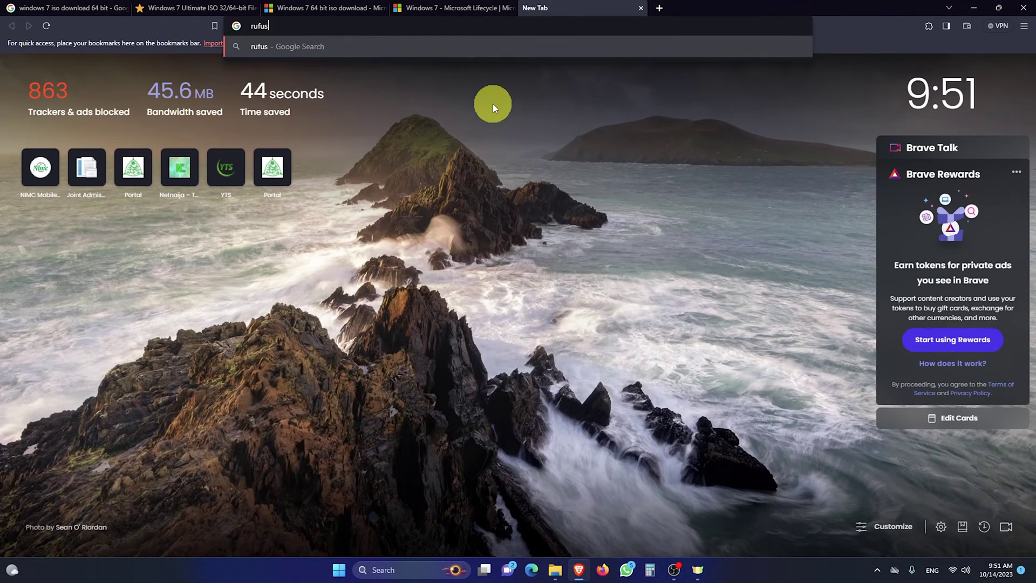
key(Return)
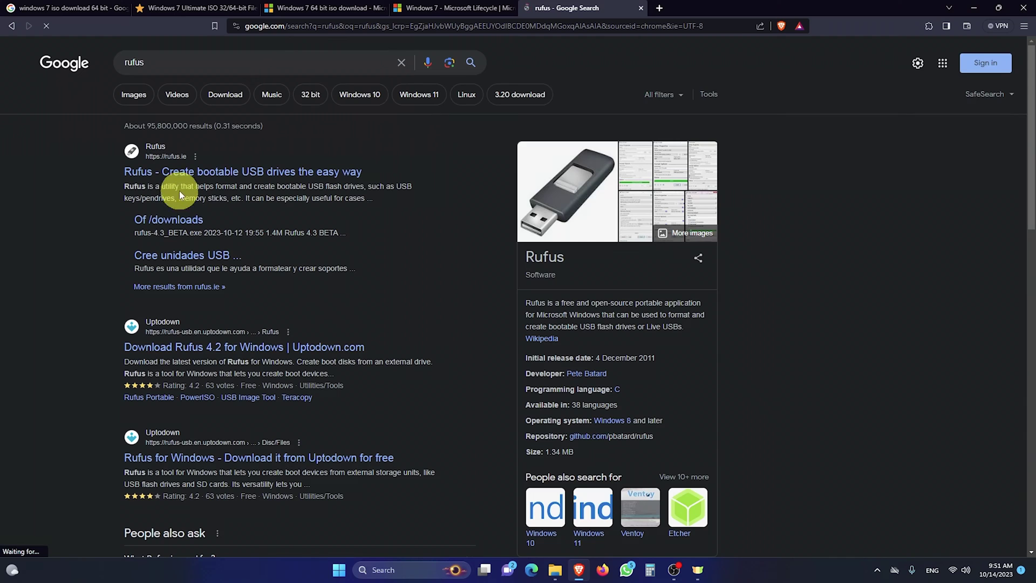
click(173, 174)
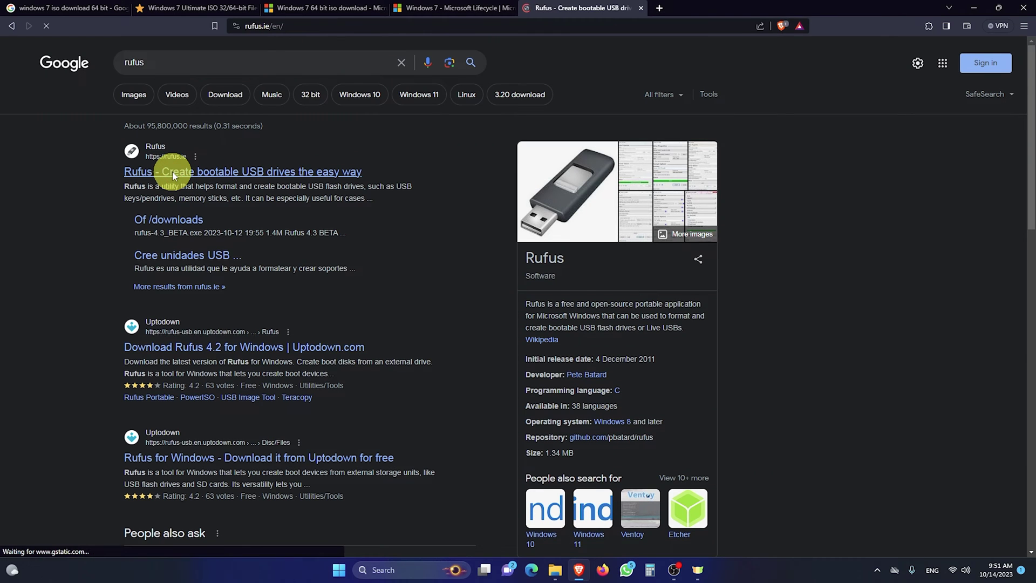
Download rufus-4.3_BETA.exe from the latest releases list, keeping the suggested save location
scroll(369, 201, down, 15)
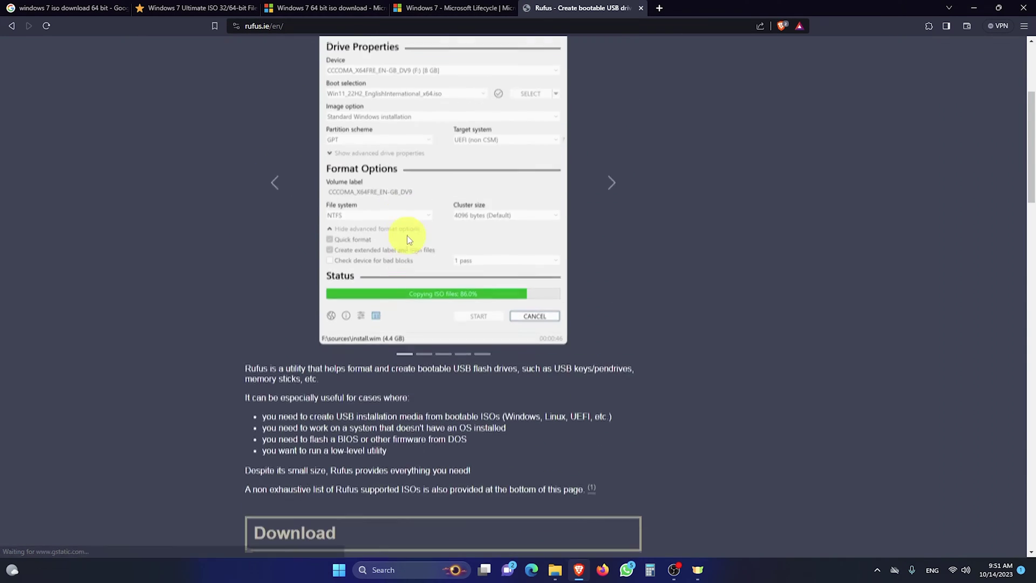
scroll(406, 254, down, 20)
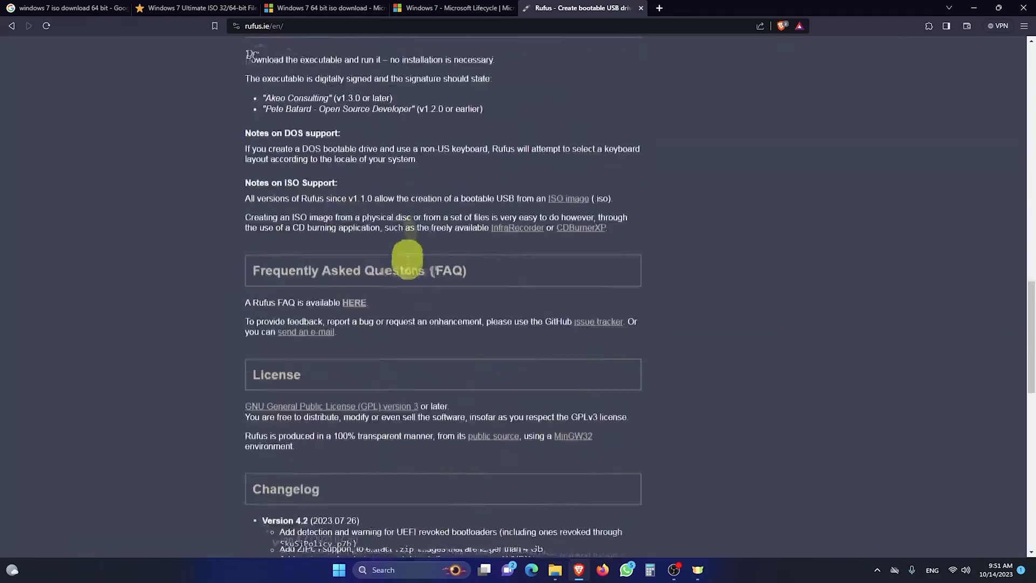
scroll(406, 256, up, 6)
scroll(403, 257, up, 20)
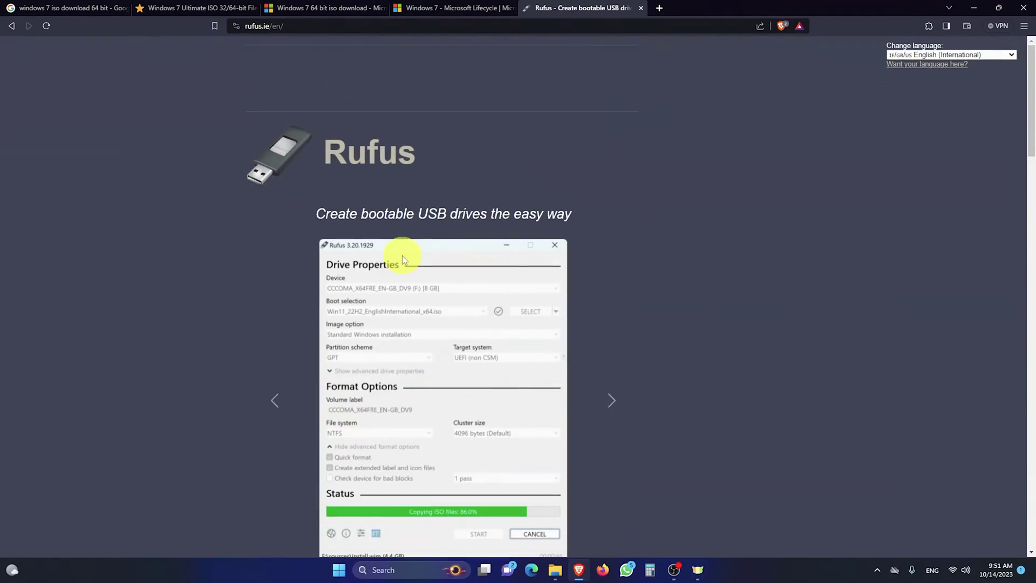
scroll(394, 248, down, 5)
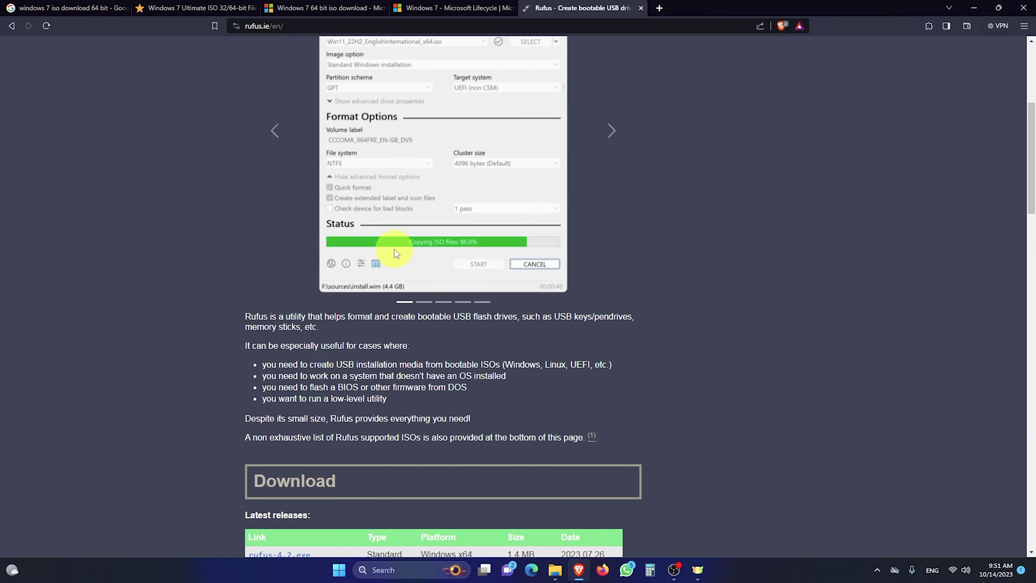
scroll(280, 389, down, 3)
scroll(290, 376, down, 2)
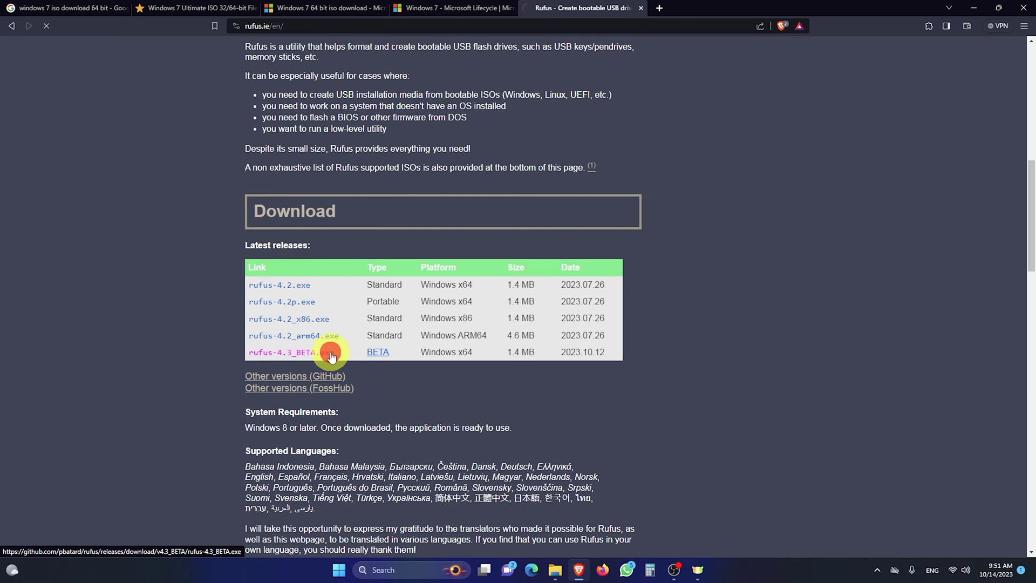
click(413, 361)
click(497, 332)
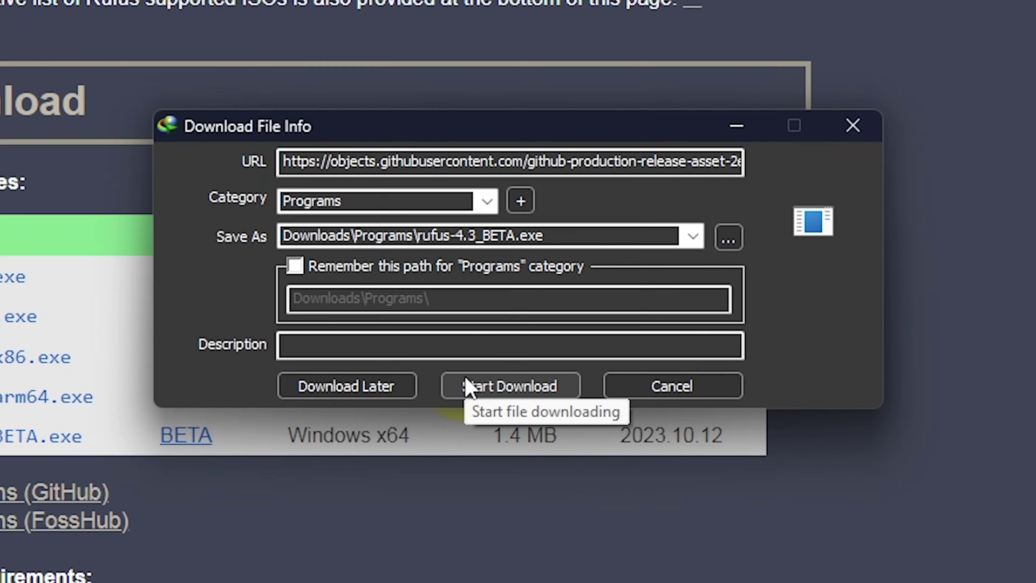
click(496, 331)
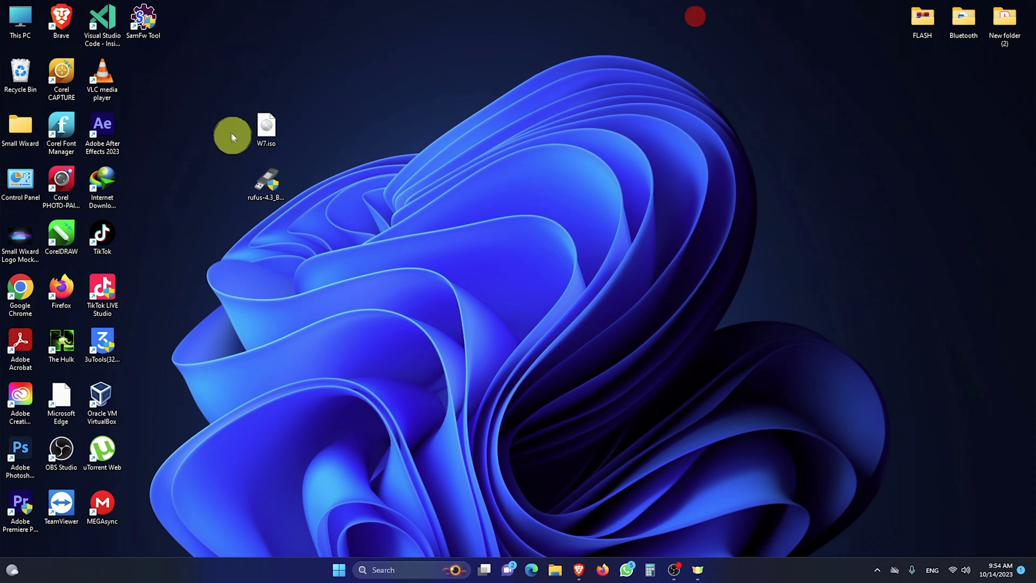
Move the W7.iso and Rufus files together to the middle of the desktop
drag(220, 96, 310, 220)
drag(274, 148, 524, 195)
drag(458, 139, 586, 292)
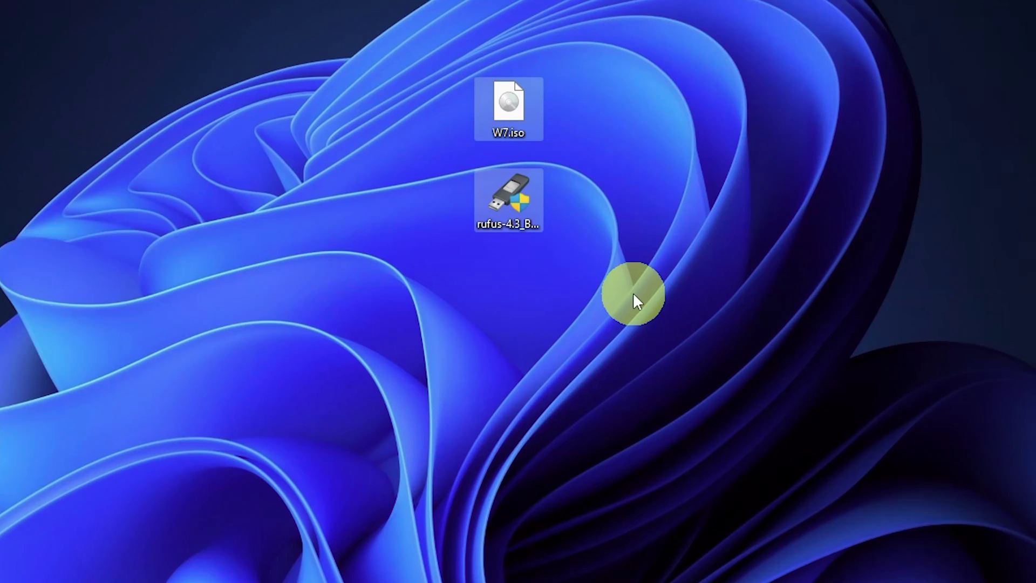
click(586, 221)
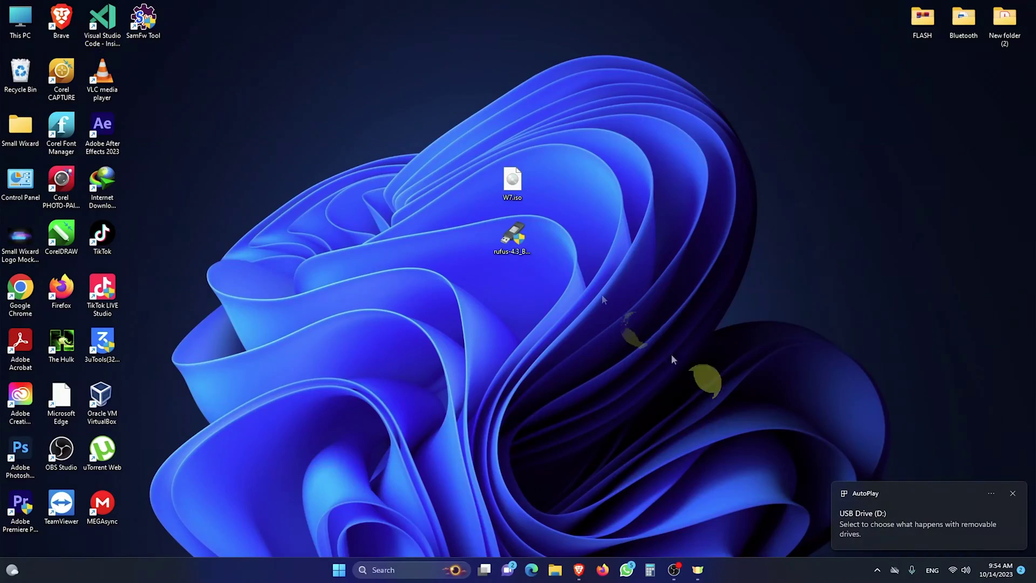
Inspect the contents and capacity of USB Drive (D:) in This PC, then minimize the window
double_click(33, 25)
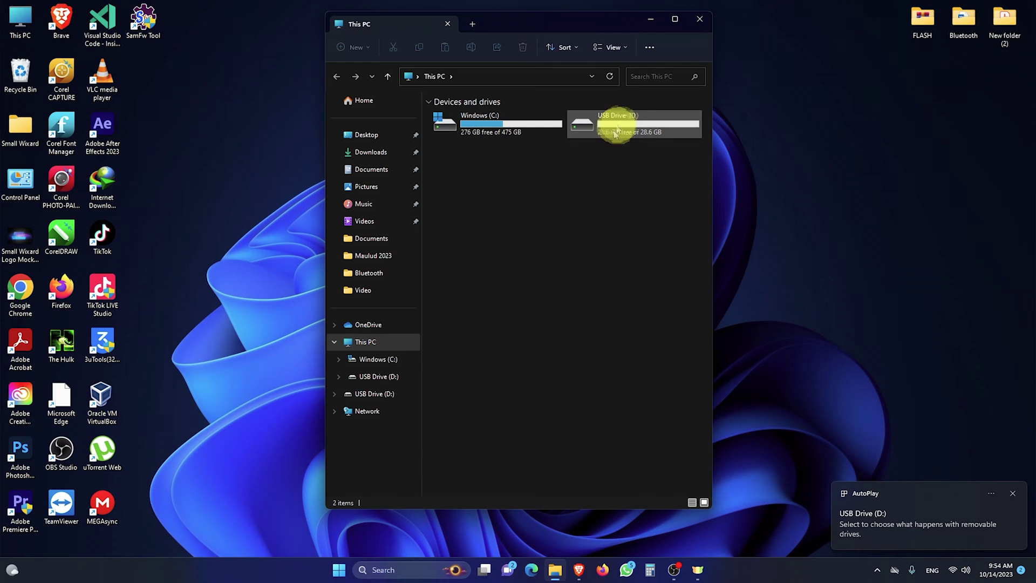
double_click(646, 139)
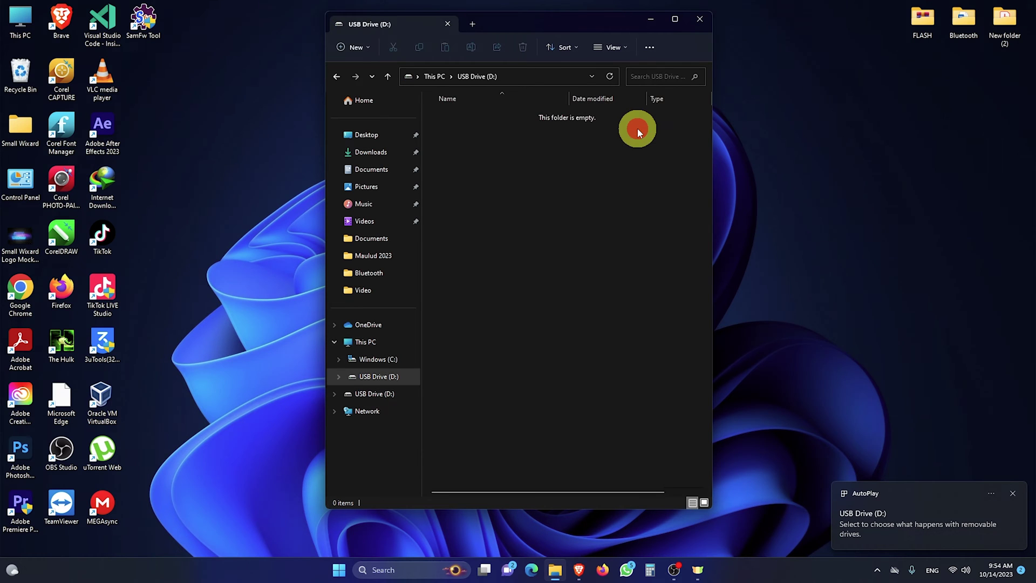
click(387, 76)
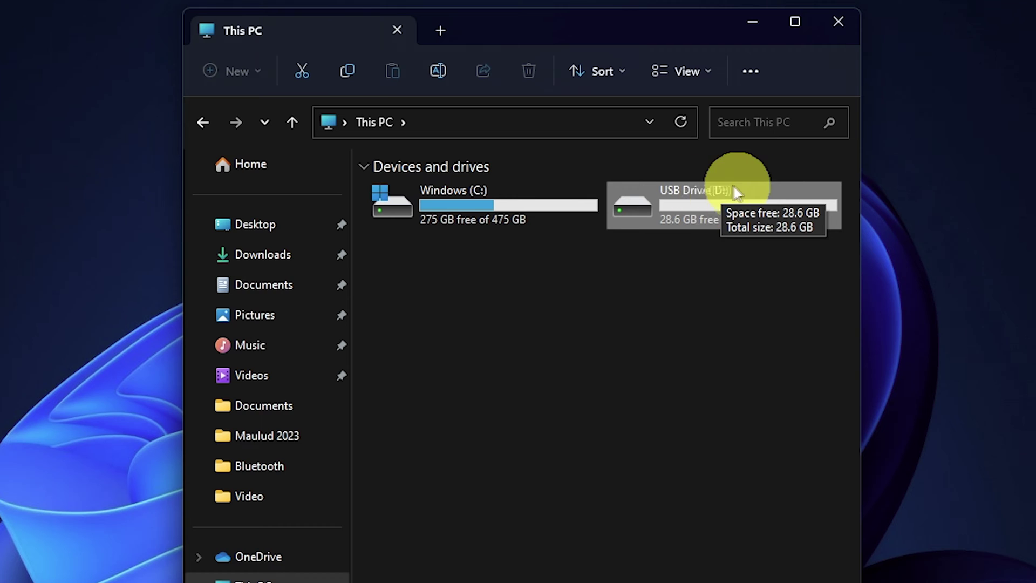
click(750, 23)
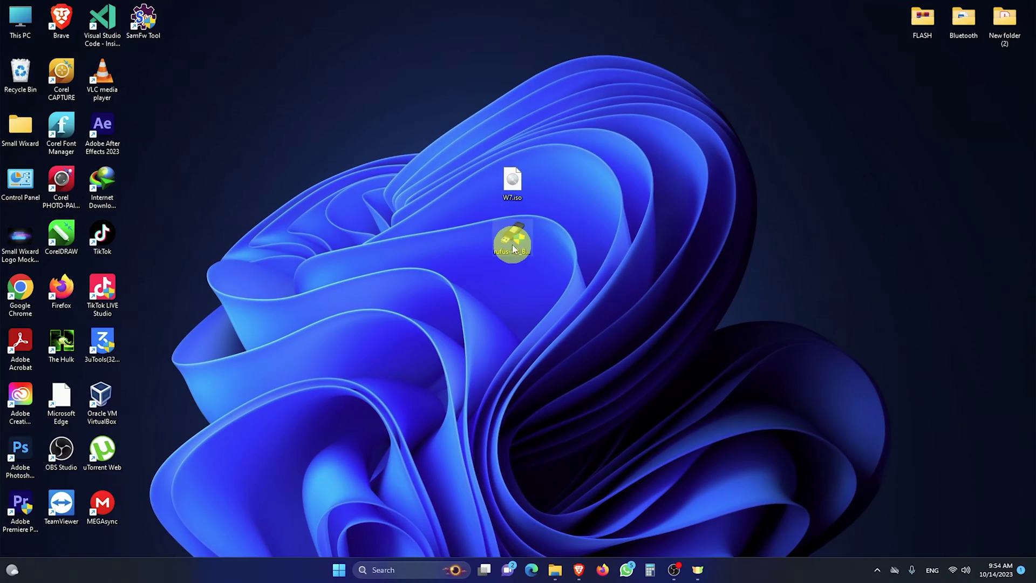
Launch Rufus from the desktop and keep NO_LABEL (D:) [32 GB] as the target device
double_click(513, 249)
click(432, 183)
click(431, 197)
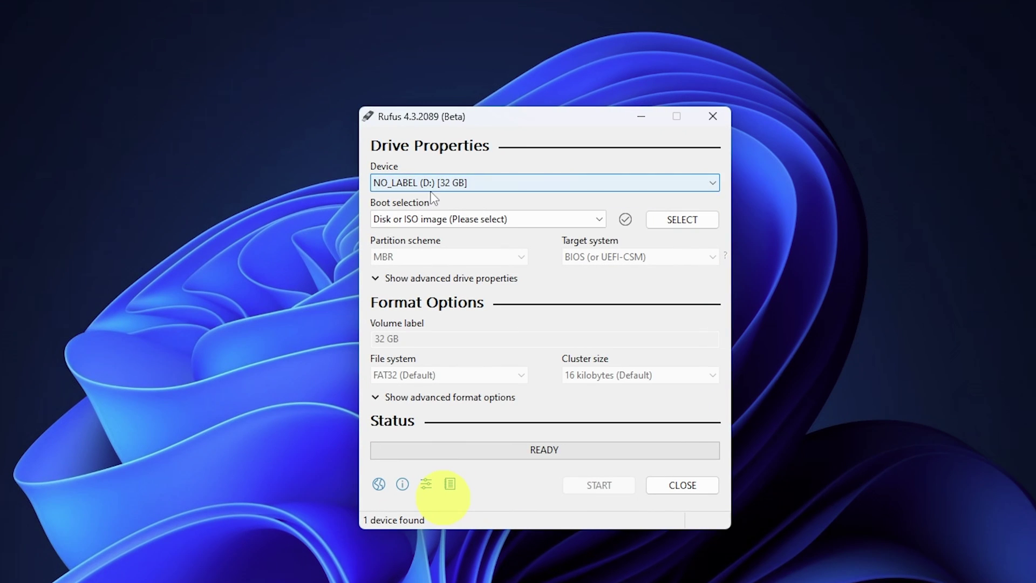
click(424, 188)
click(422, 186)
Keep Disk or ISO image as the boot selection and load W7.iso from the Desktop folder
click(419, 219)
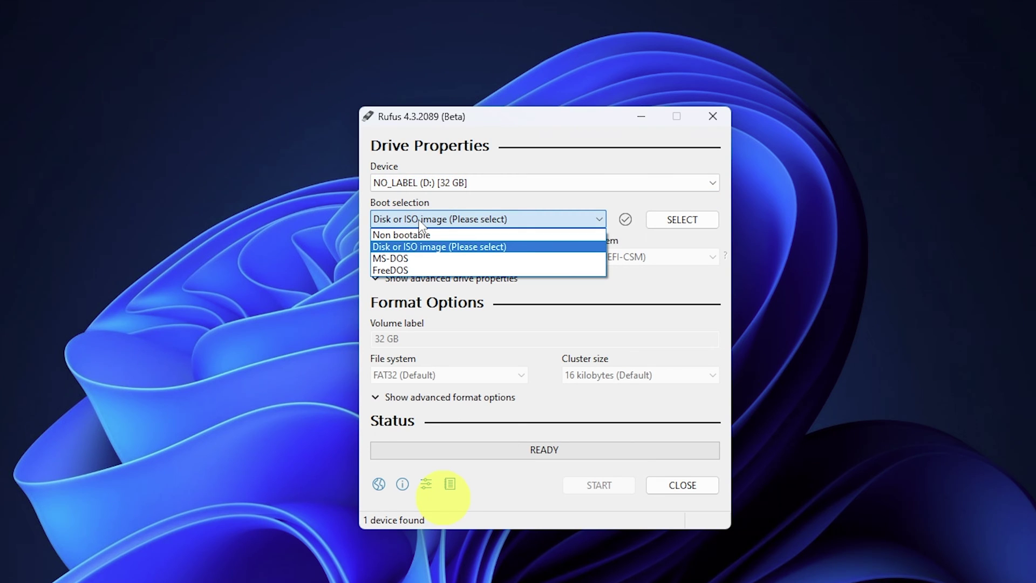
click(420, 221)
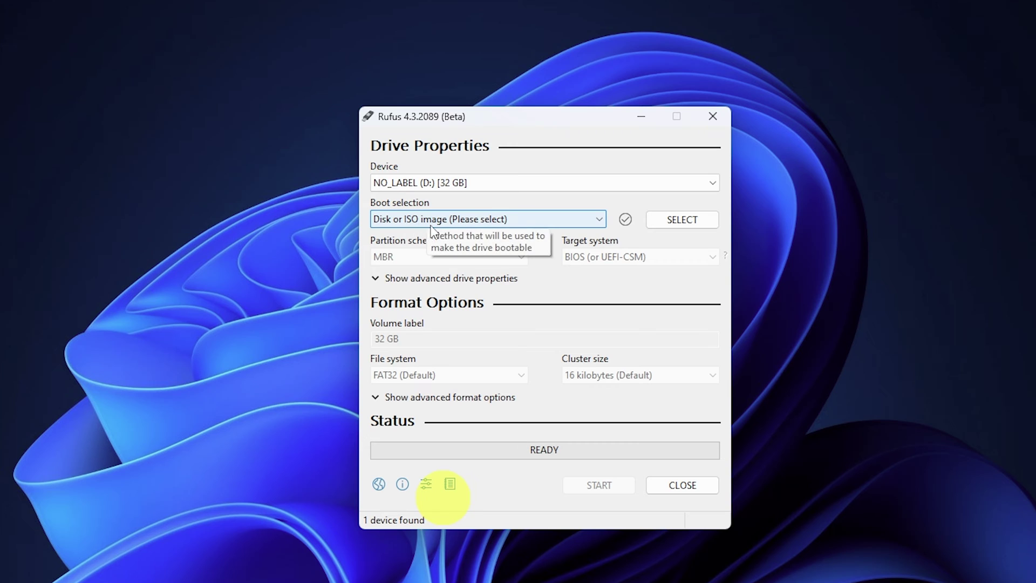
click(459, 222)
click(459, 225)
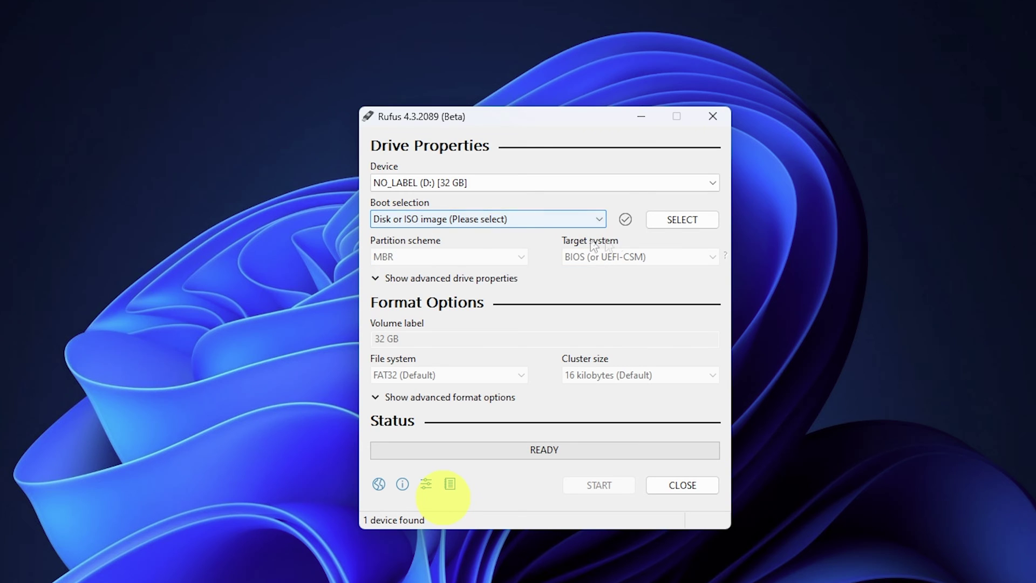
click(669, 222)
click(422, 291)
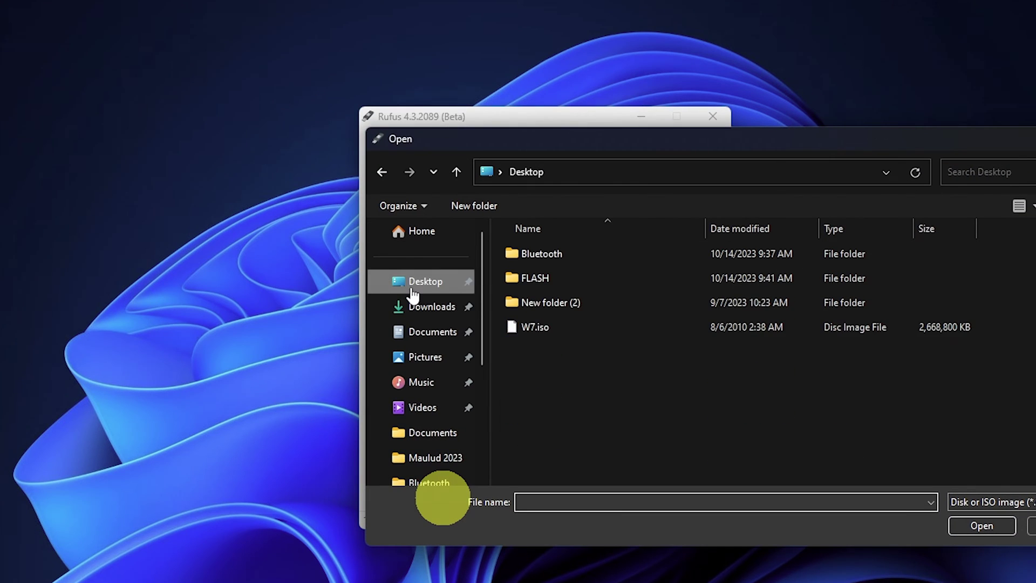
double_click(524, 329)
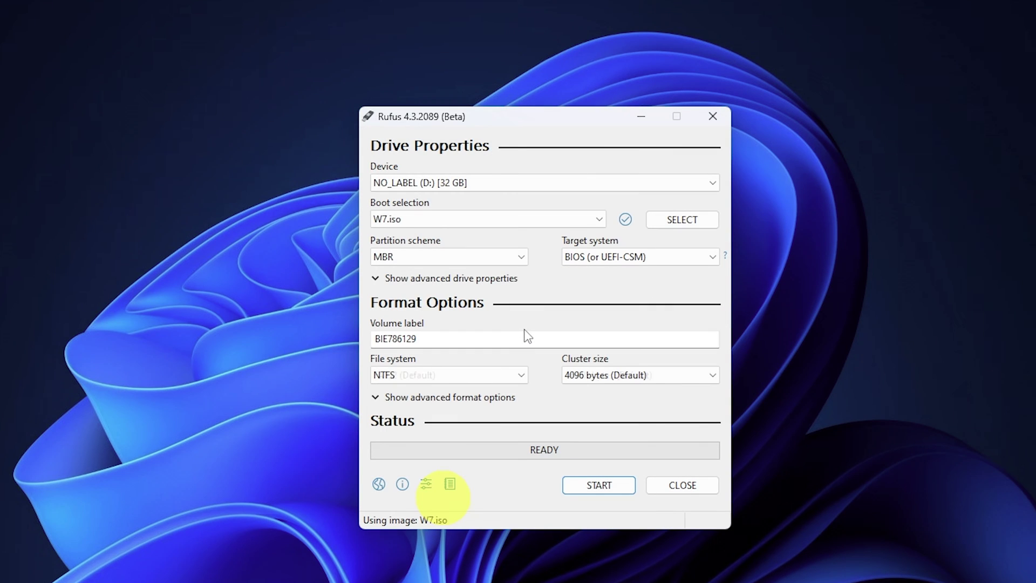
Keep MBR as the partition scheme and BIOS (or UEFI-CSM) as the target system
click(413, 258)
click(410, 264)
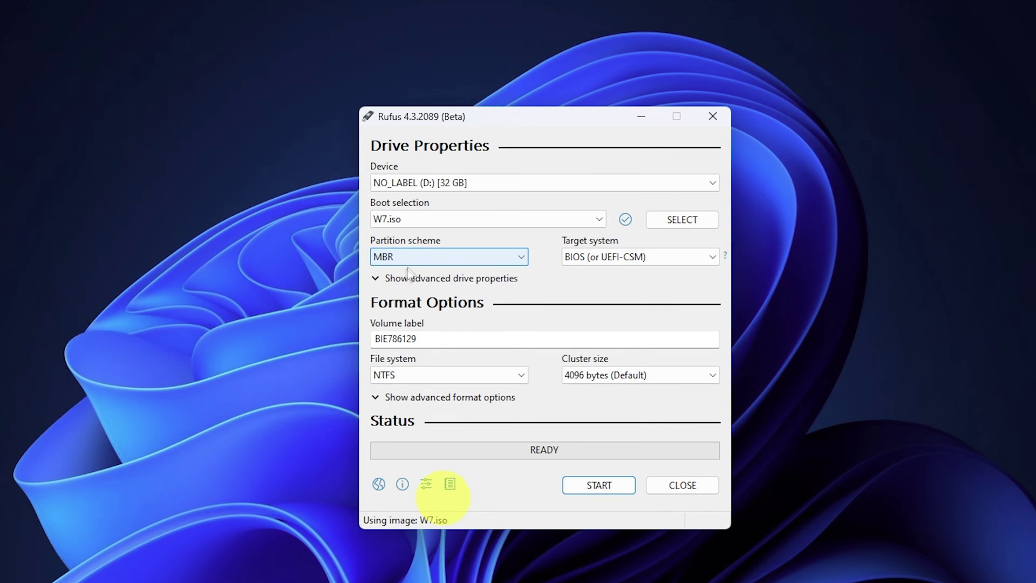
click(585, 256)
click(585, 257)
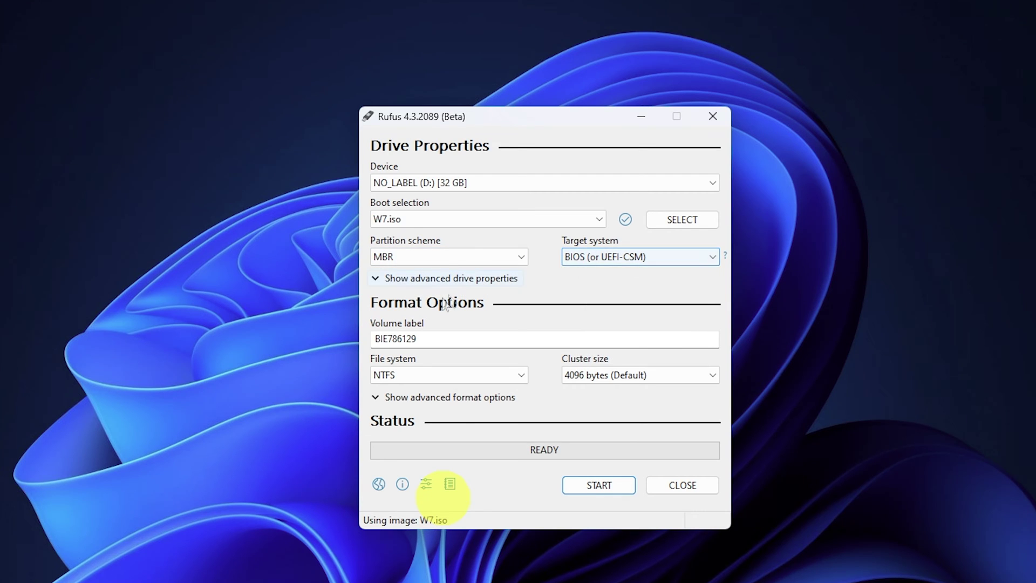
Set the volume label to WINDOWS 7 and keep NTFS as the file system
double_click(408, 339)
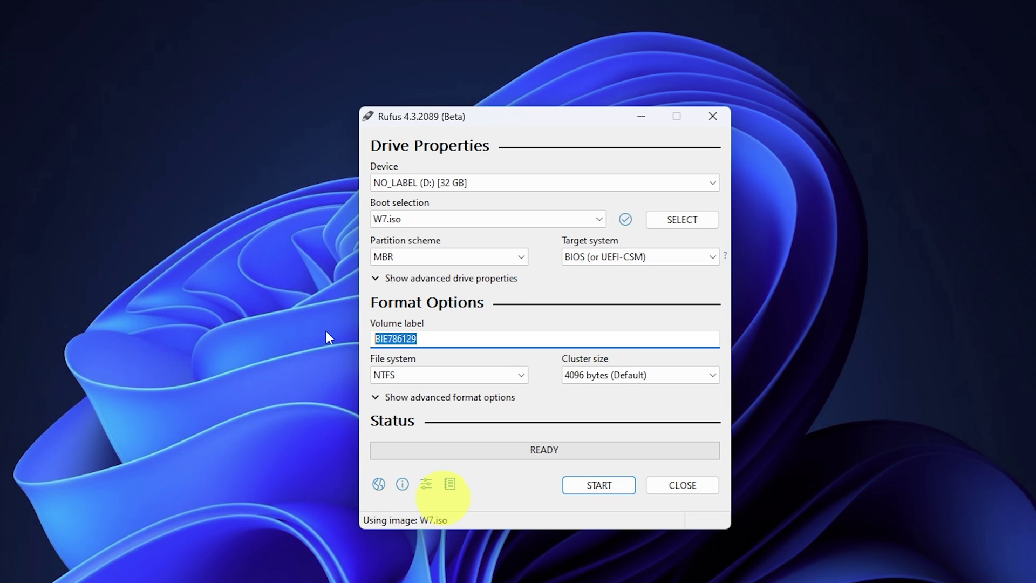
text(WINDOWS 7)
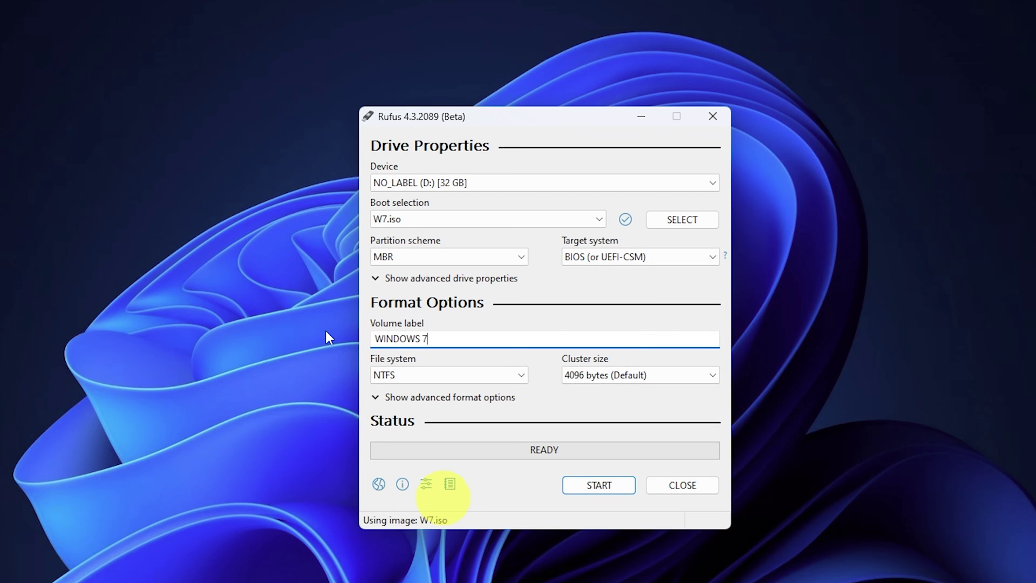
click(404, 378)
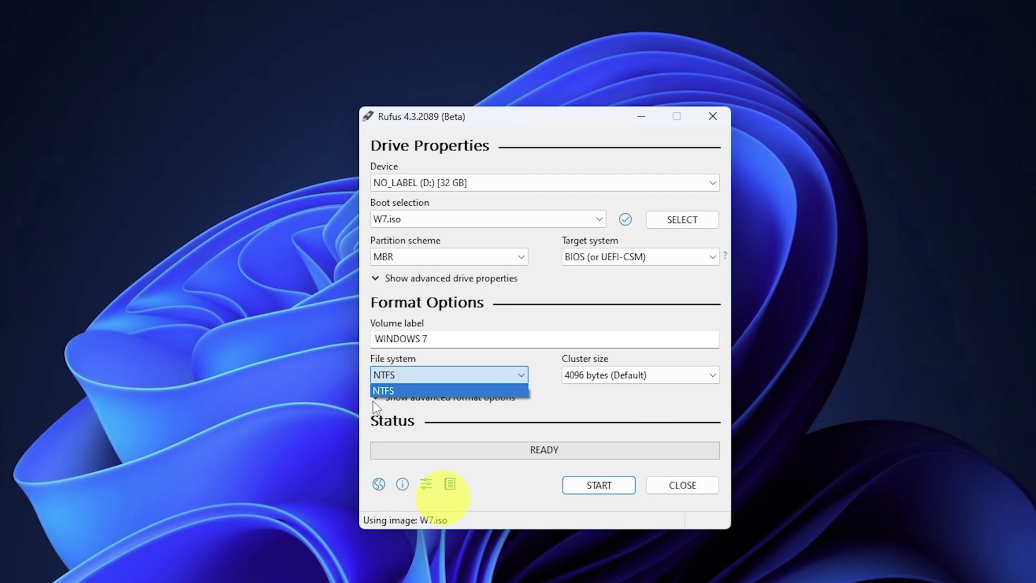
click(500, 395)
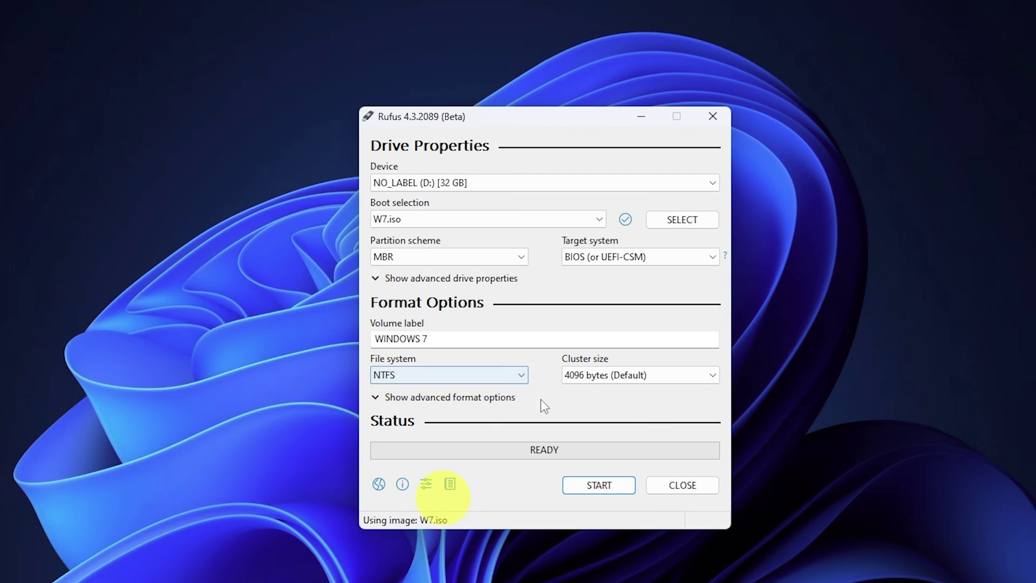
Start writing W7.iso to the USB drive and accept that all data on it is erased
click(588, 489)
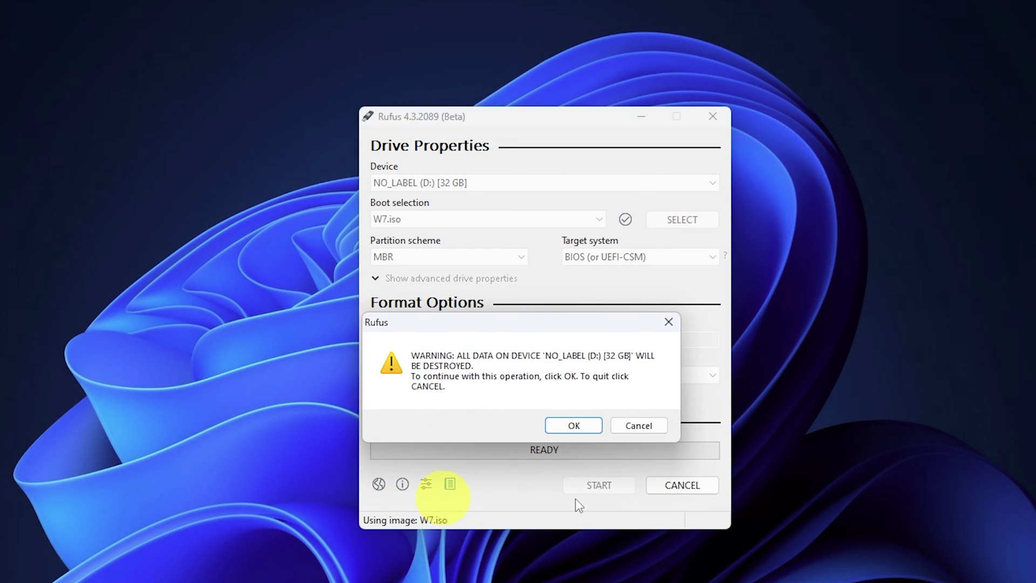
click(574, 426)
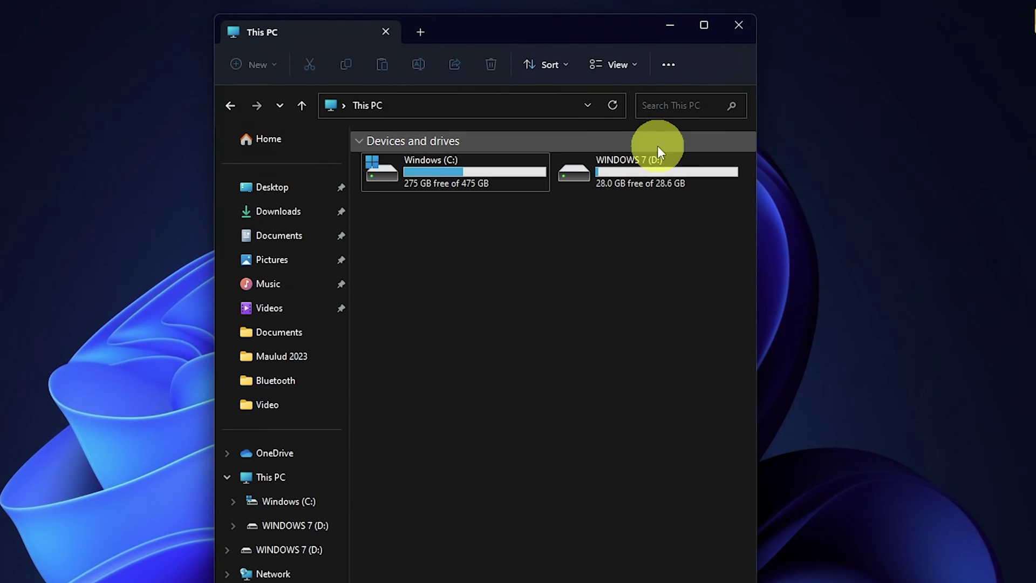
Move the This PC window aside, inspect the files copied to WINDOWS 7 (D:), and return to Rufus to check the progress
drag(566, 30, 222, 105)
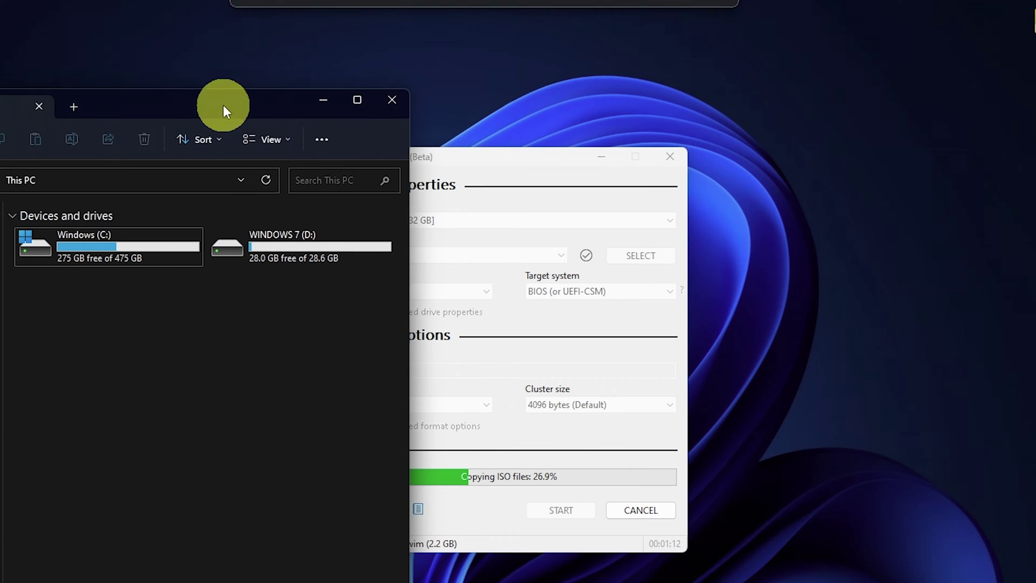
double_click(307, 248)
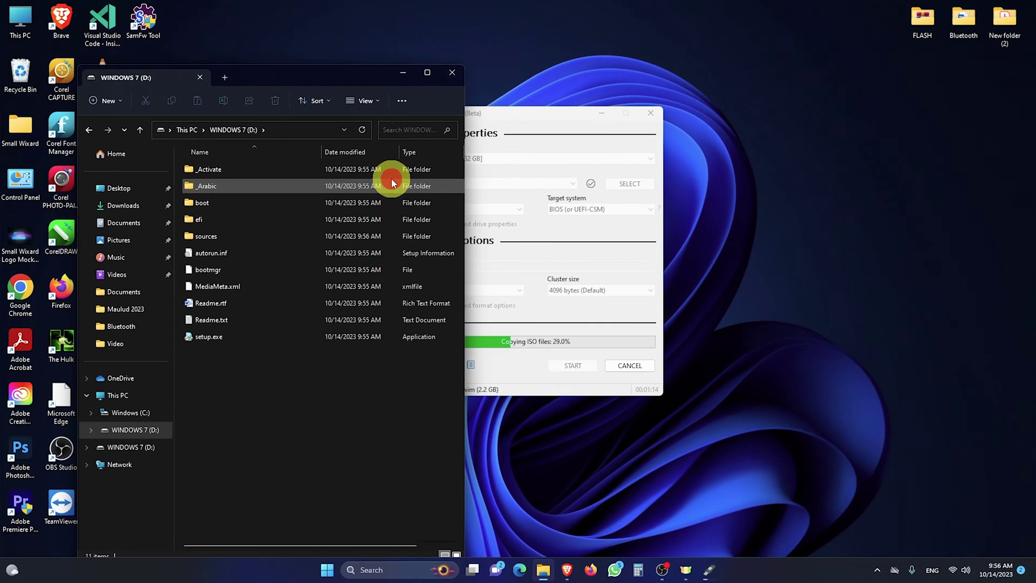
click(141, 131)
click(523, 277)
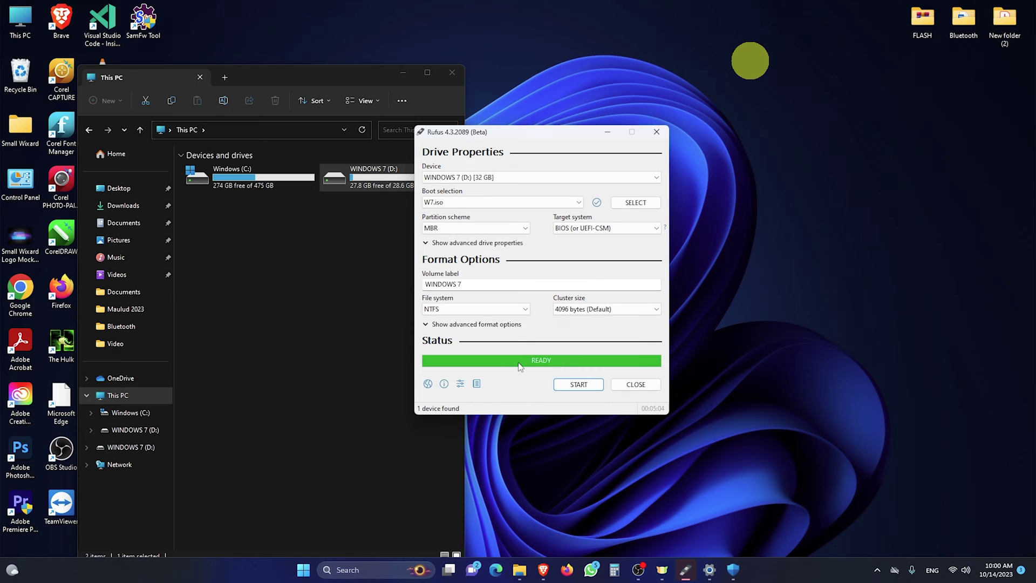
Close Rufus and eject the WINDOWS 7 (D:) drive from This PC
click(632, 387)
right_click(360, 179)
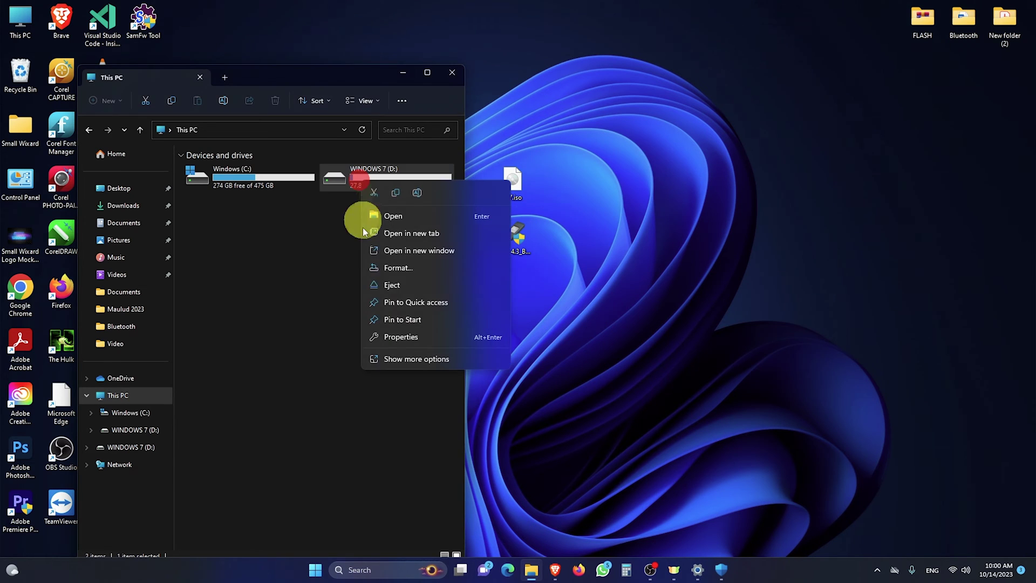
click(388, 284)
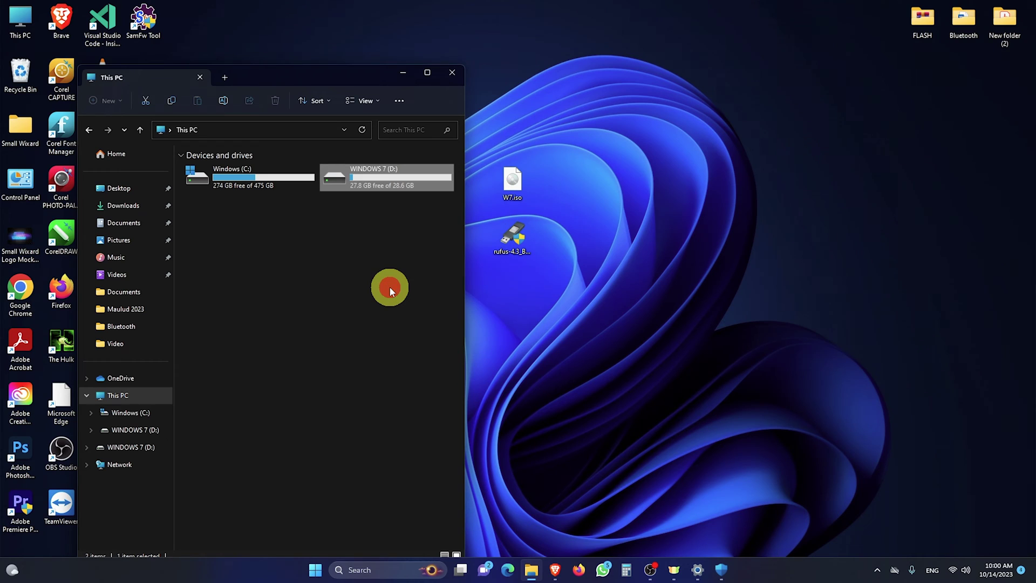